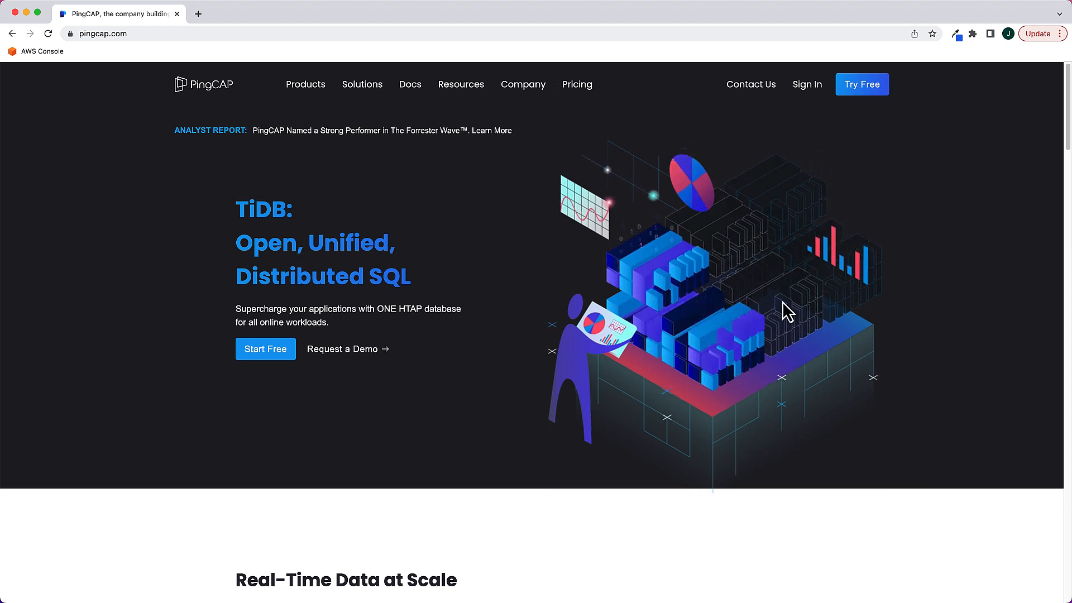
Go from the PingCAP site to the TiDB Cloud sign-in page and sign in with the existing Google account
{"action": "left_click", "coordinate": [875, 89]}
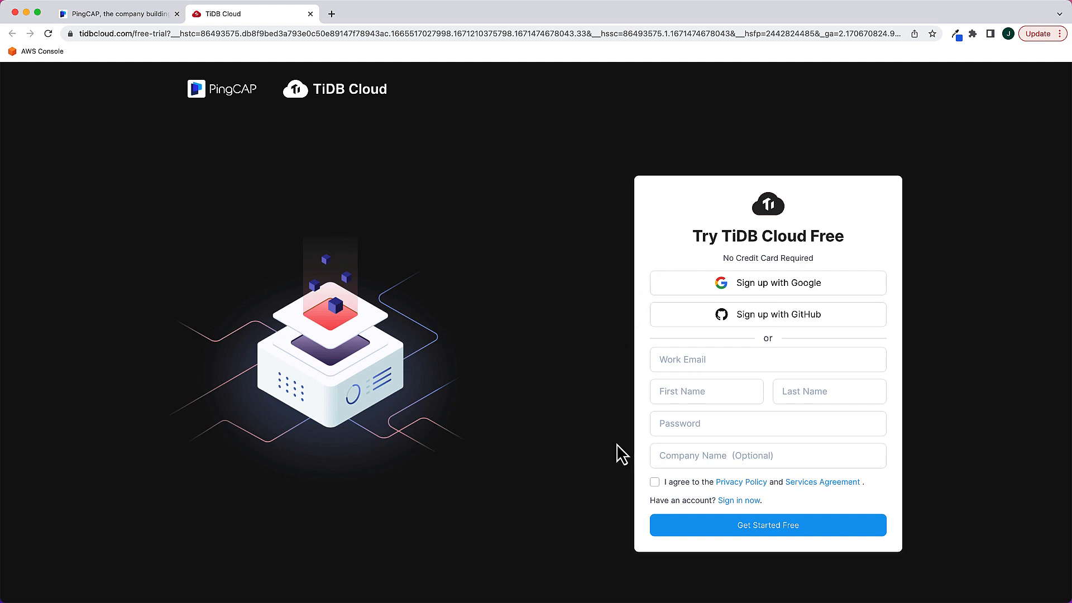
{"action": "left_click", "coordinate": [722, 502]}
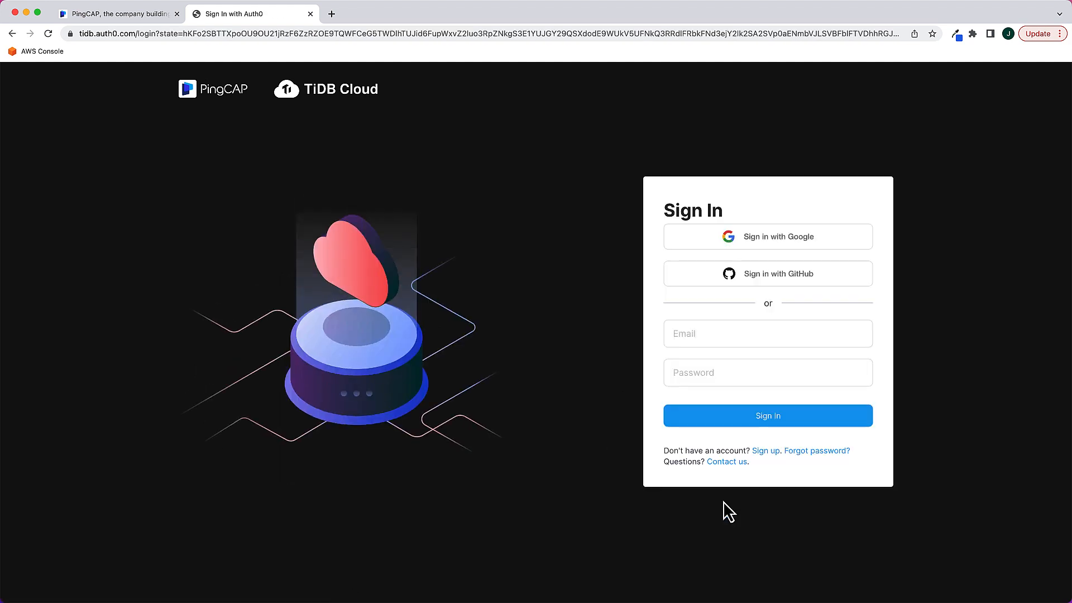
{"action": "left_click", "coordinate": [772, 244]}
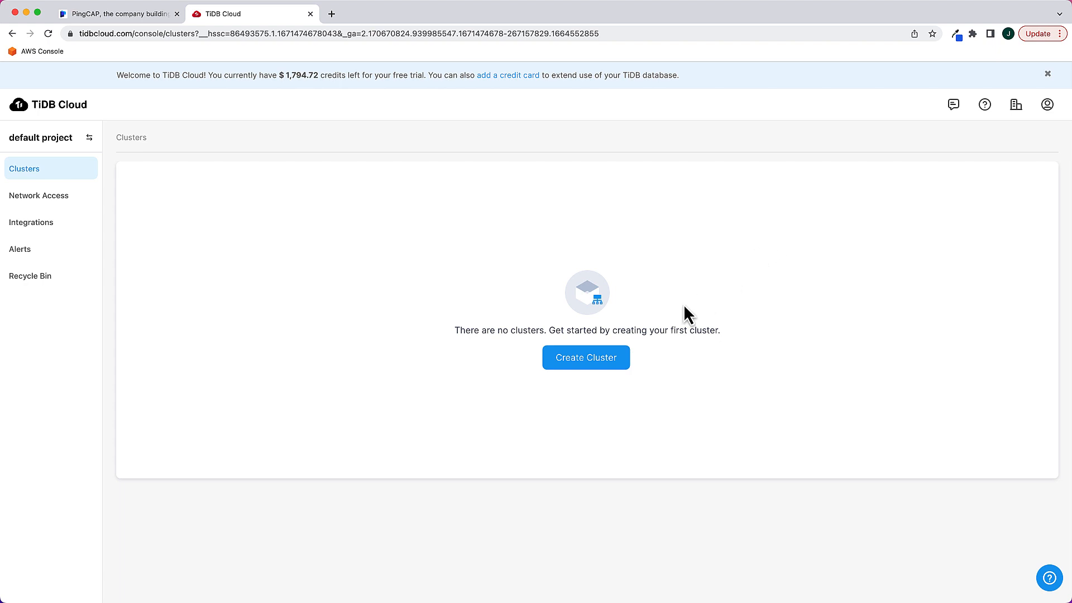
Create a Serverless Tier cluster on AWS in the Oregon (us-west-2) region, keeping the default cluster name
{"action": "left_click", "coordinate": [598, 364]}
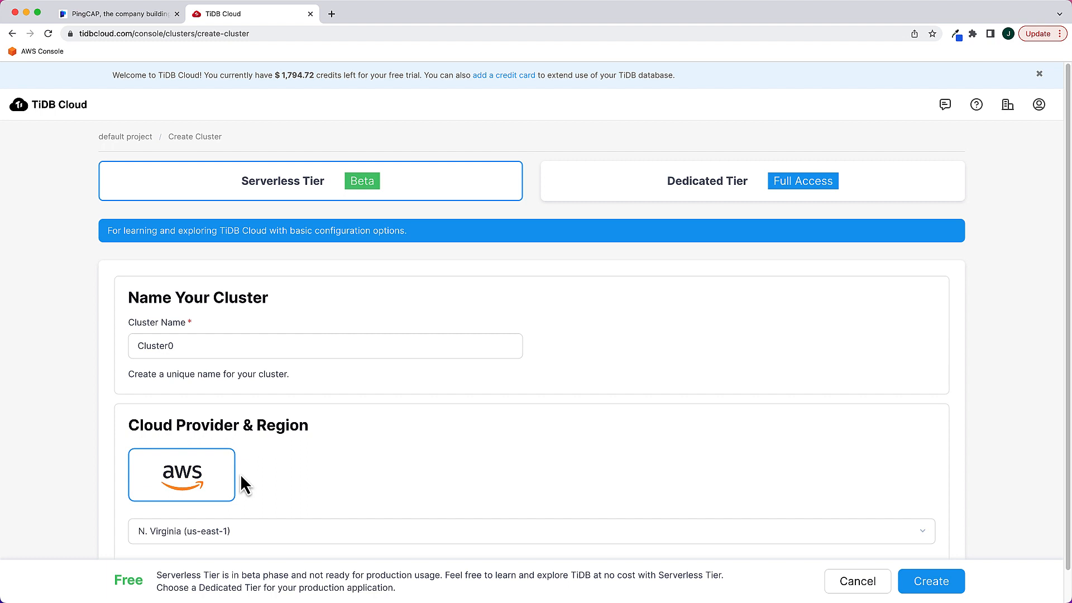
{"action": "left_click", "coordinate": [922, 533]}
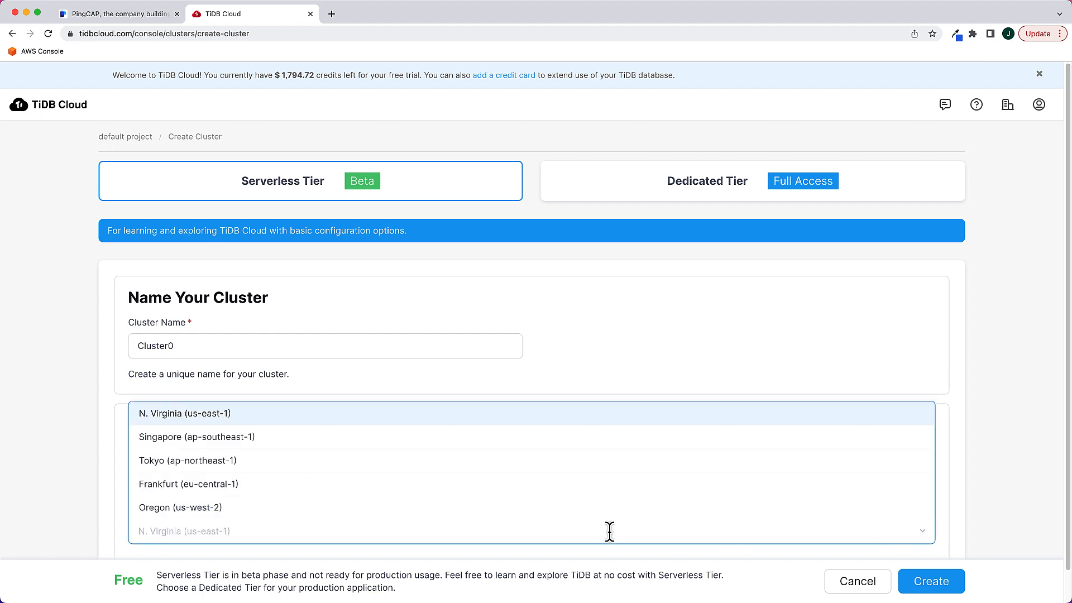
{"action": "left_click", "coordinate": [138, 509]}
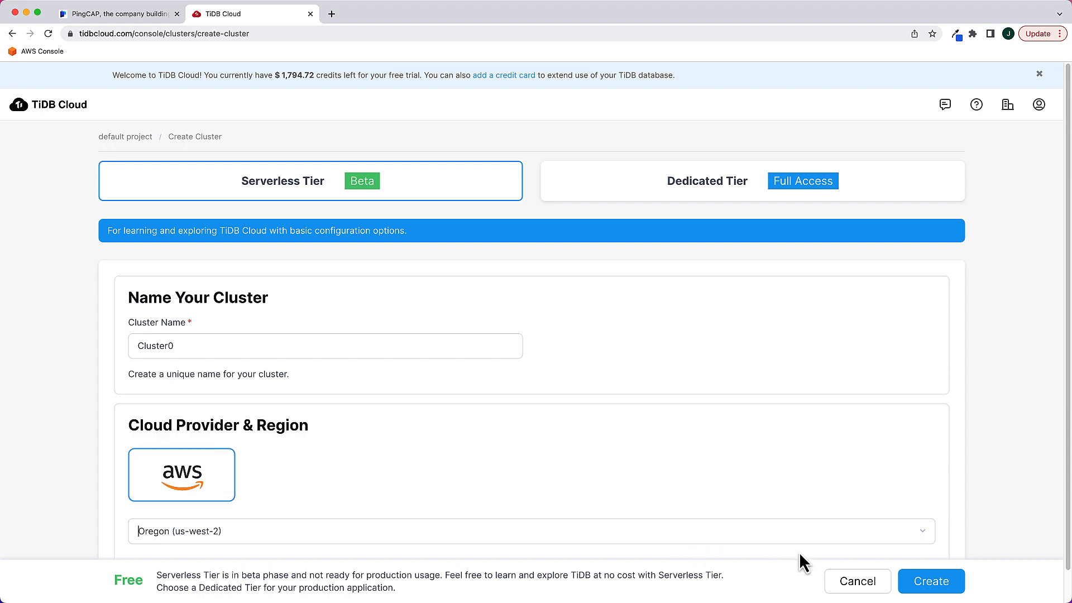
{"action": "left_click", "coordinate": [933, 586]}
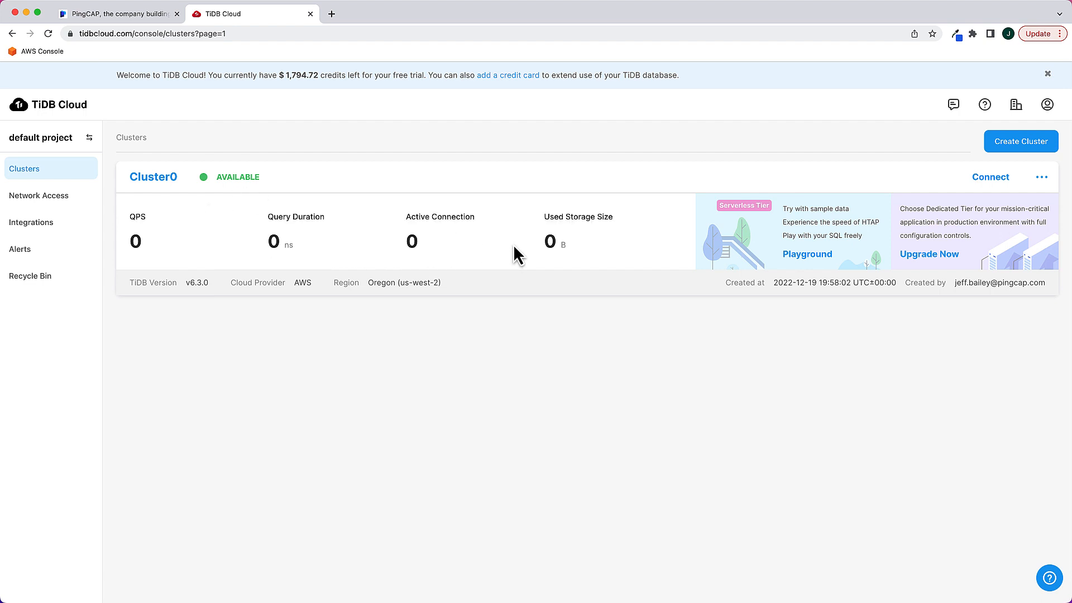
Enter a root password of at least 8 characters in Cluster0's security settings and apply it
{"action": "left_click", "coordinate": [1042, 178]}
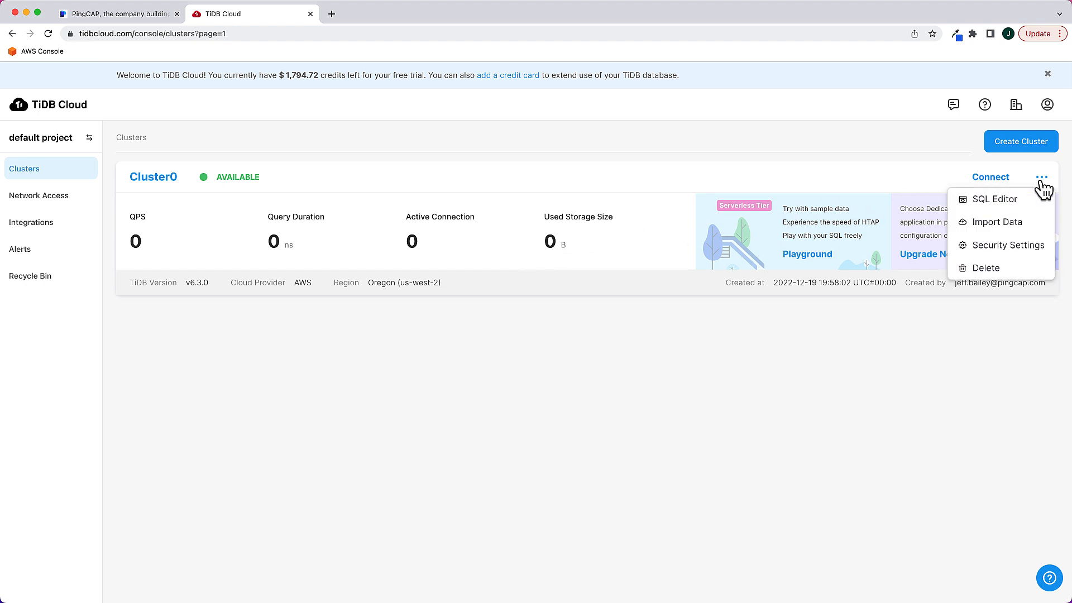
{"action": "left_click", "coordinate": [998, 247]}
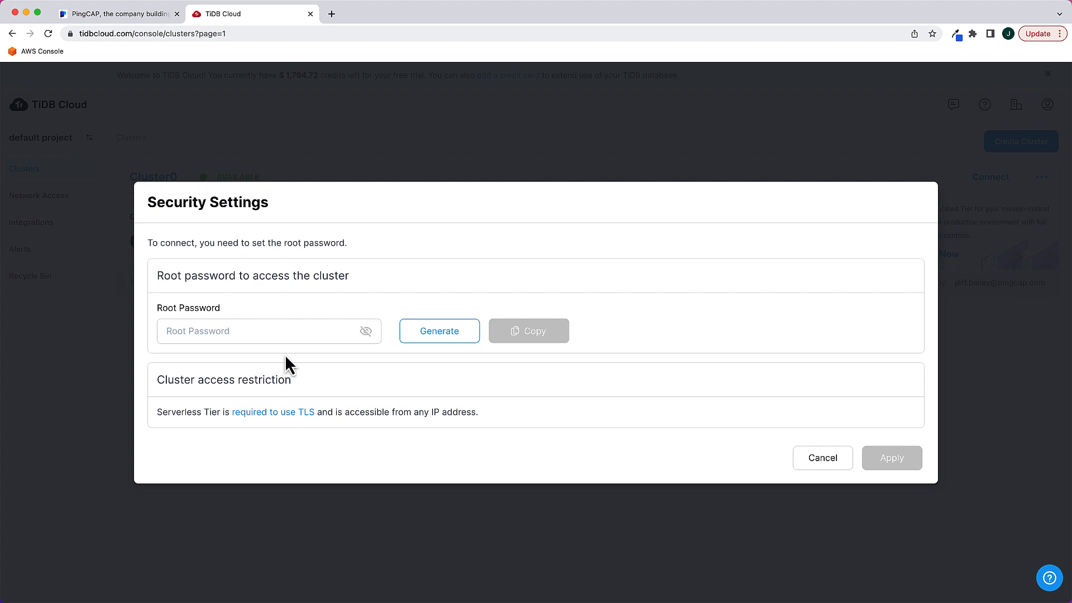
{"action": "left_click", "coordinate": [239, 334]}
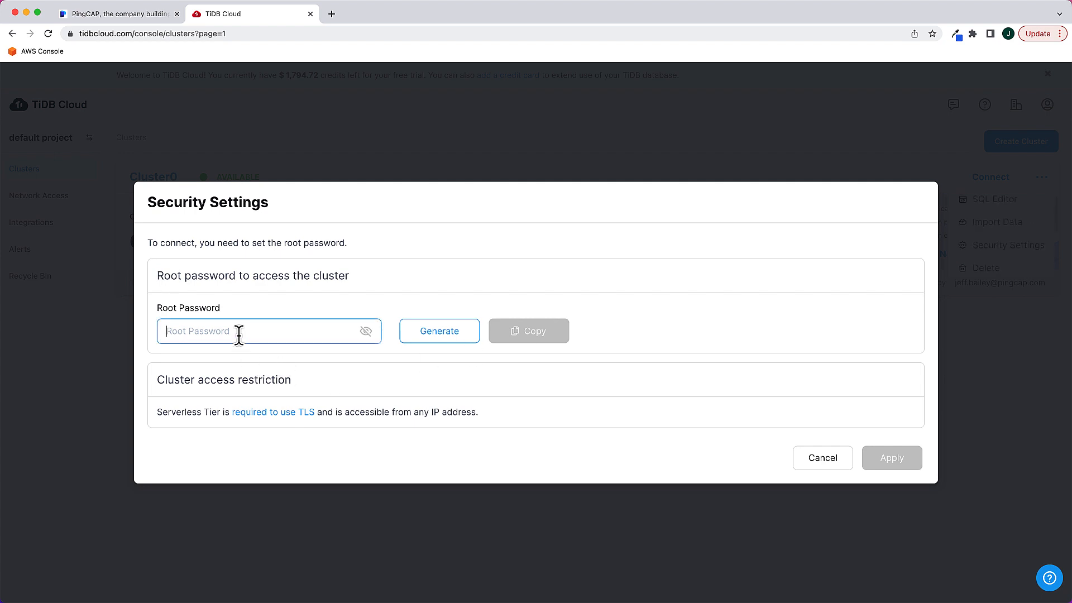
{"action": "type", "text": "•••••••"}
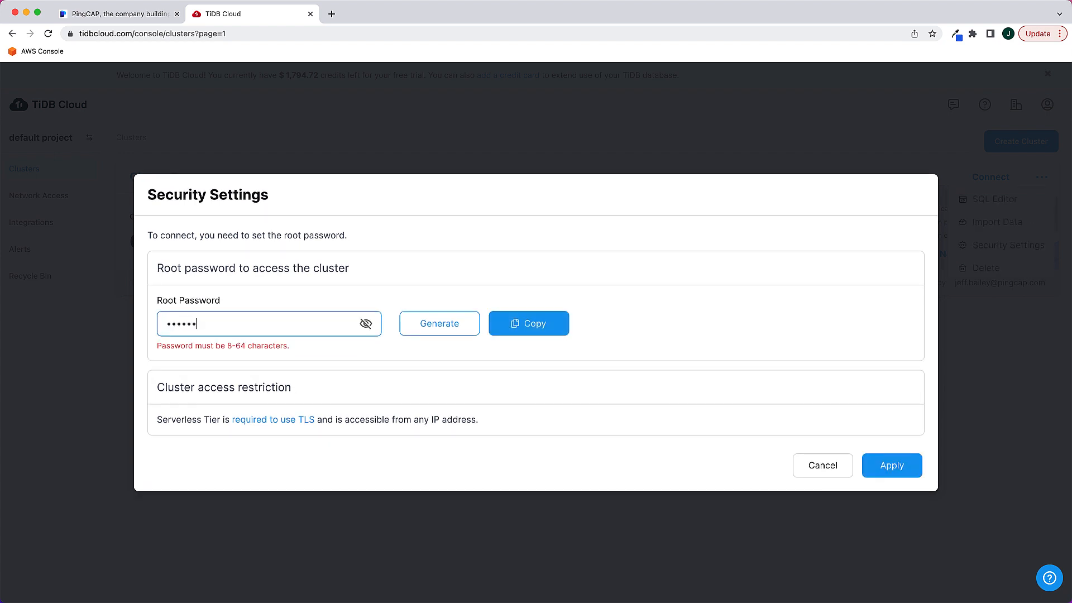
{"action": "type", "text": "•"}
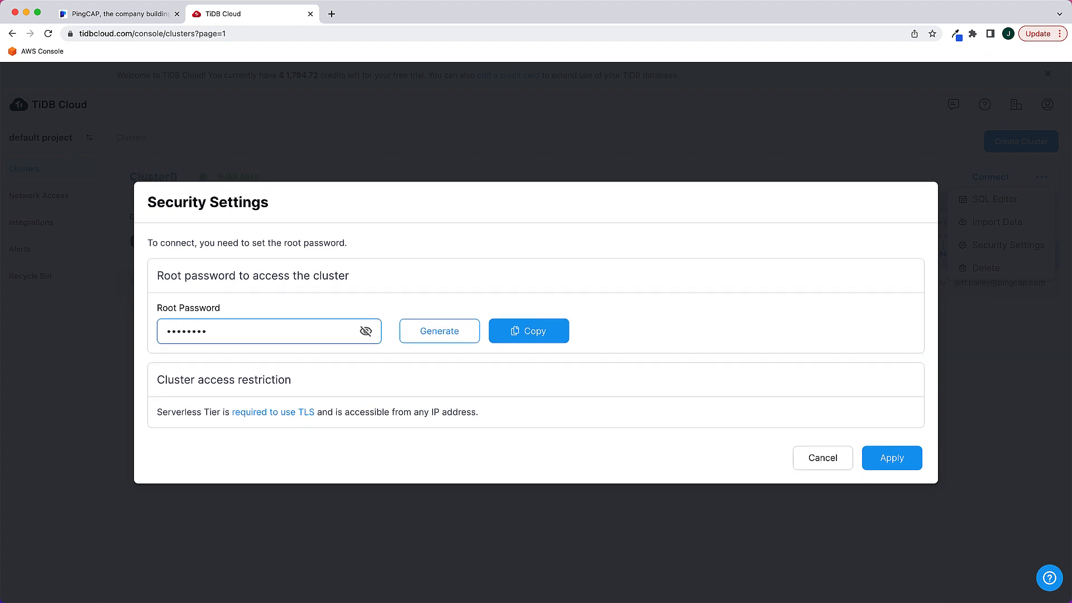
{"action": "left_click", "coordinate": [894, 460]}
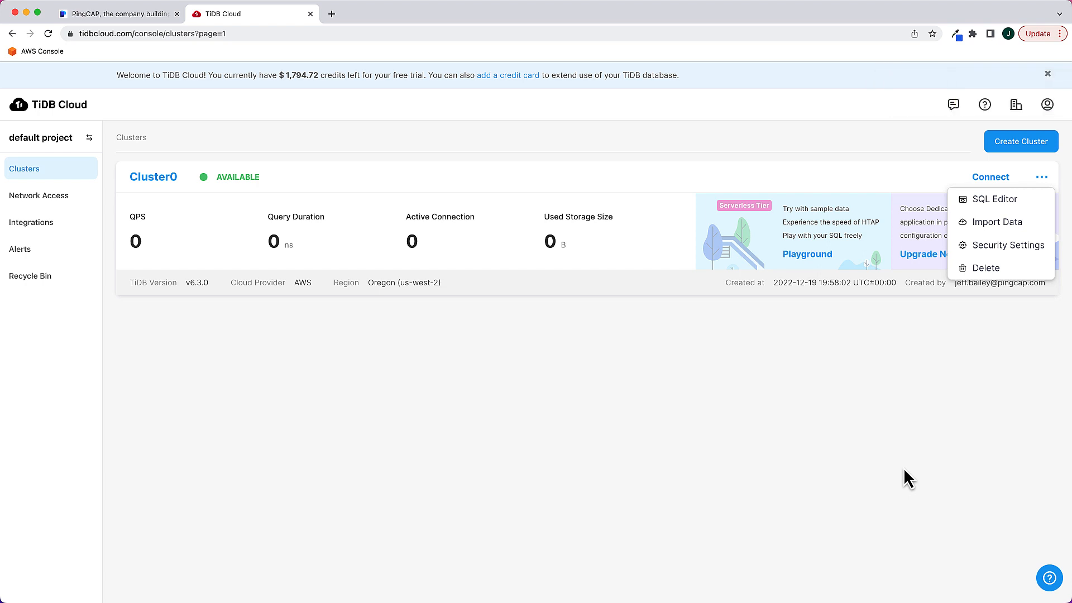
{"action": "left_click", "coordinate": [908, 438]}
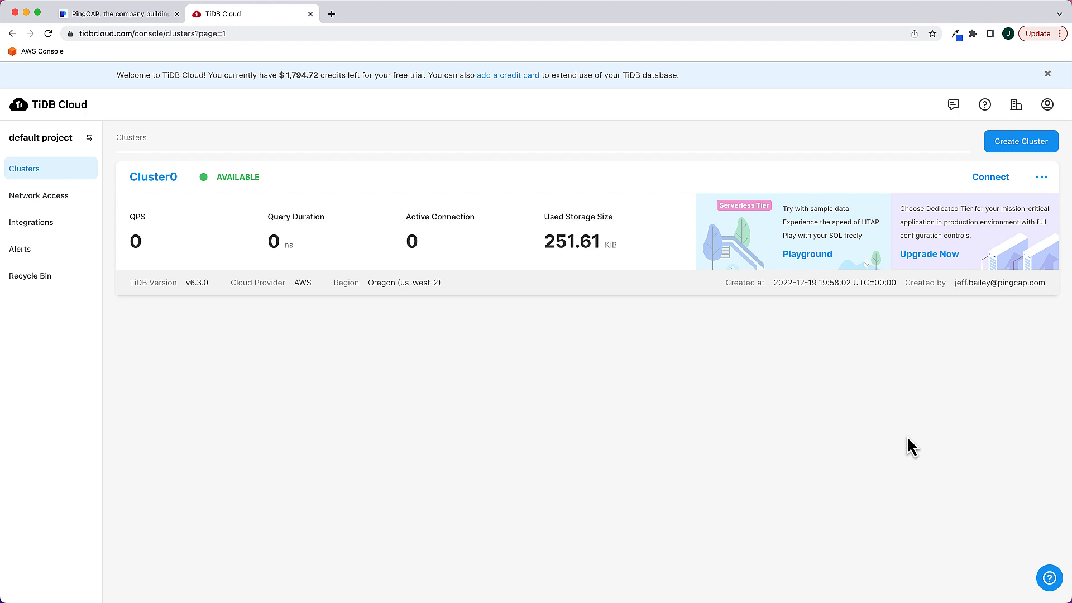
Examine Cluster0's Python connection details with the example usage code shown, and close the connection dialog
{"action": "left_click", "coordinate": [986, 177]}
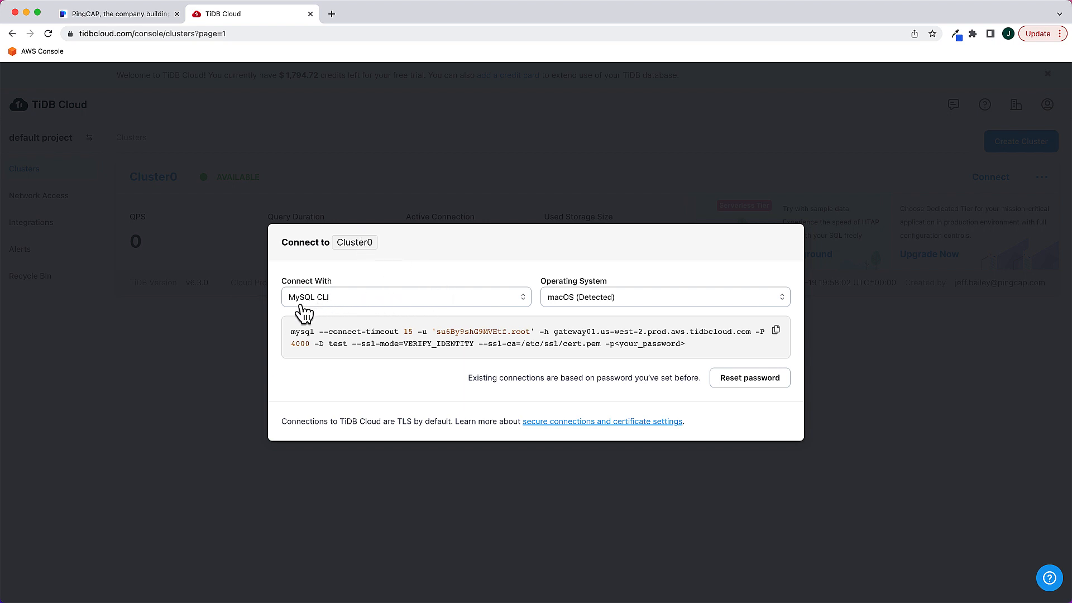
{"action": "left_click", "coordinate": [520, 308]}
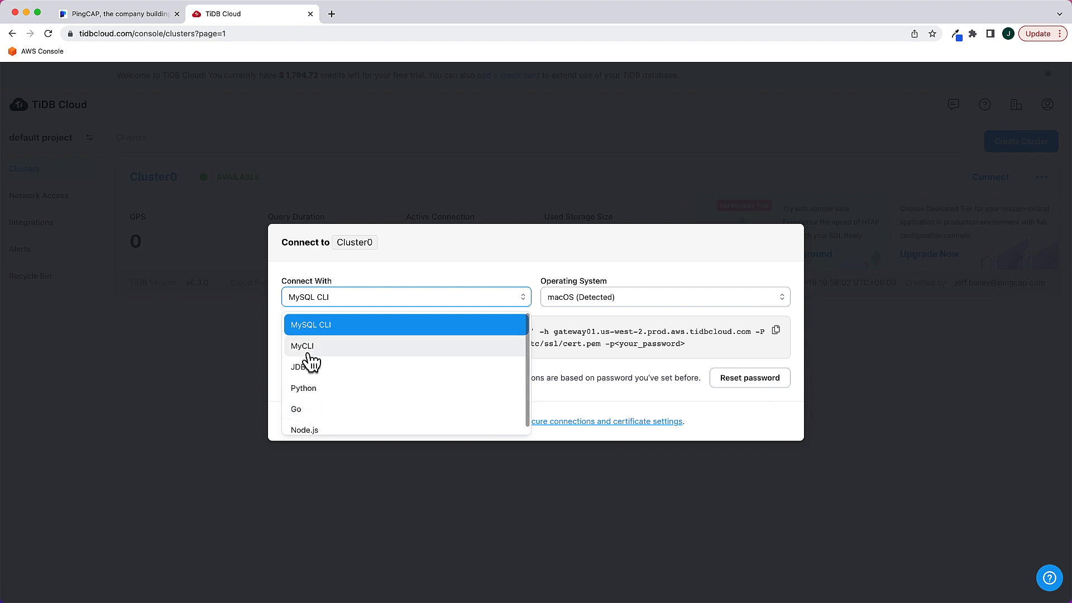
{"action": "left_click", "coordinate": [303, 391]}
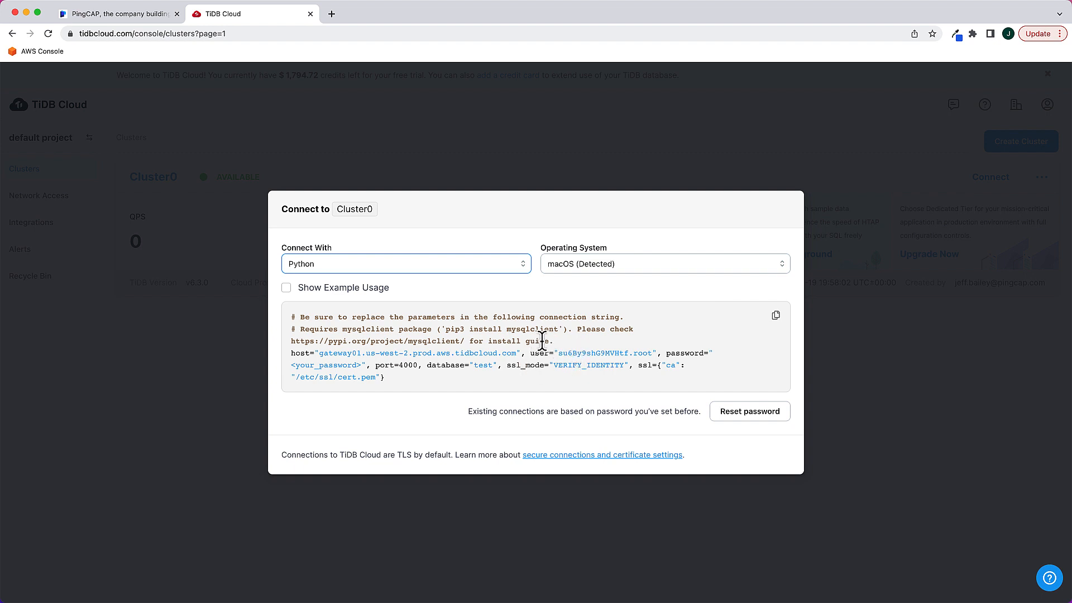
{"action": "left_click", "coordinate": [286, 288]}
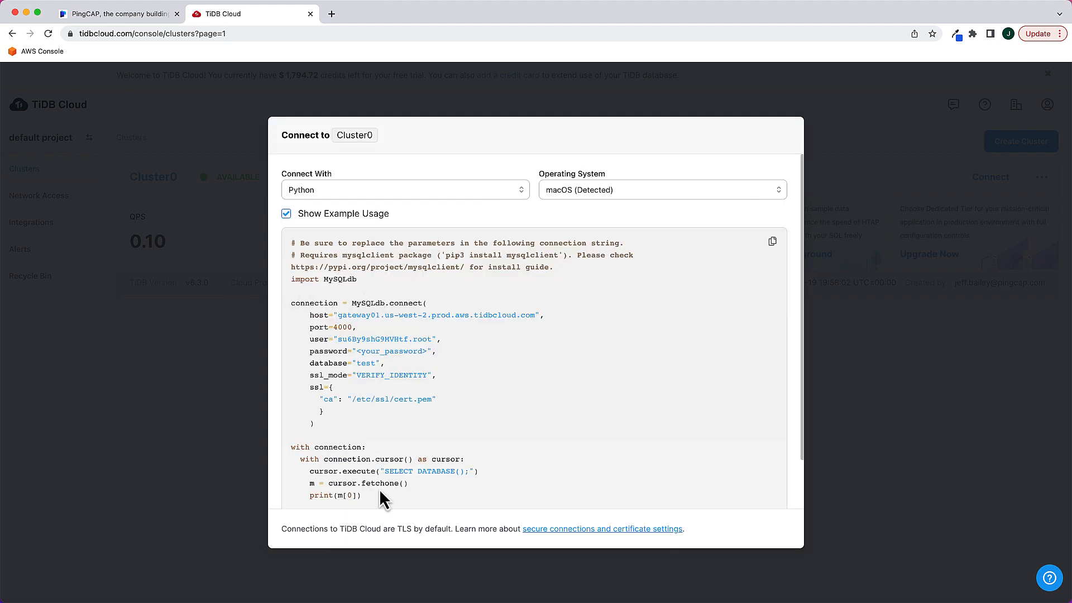
{"action": "left_click", "coordinate": [965, 421]}
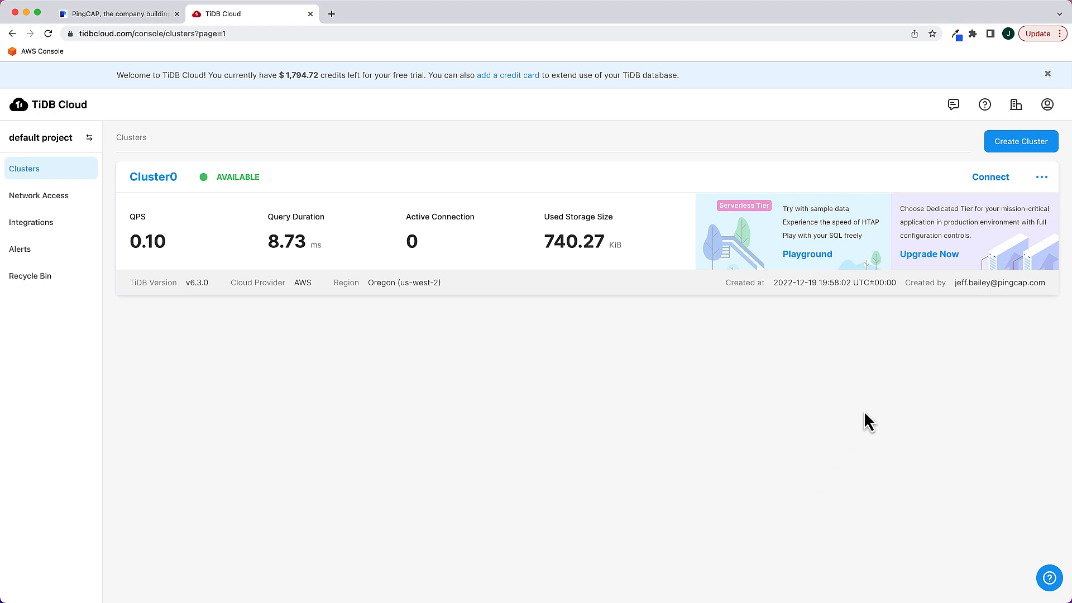
Write the statements "use gharchive_dev;" and "show tables;" on separate lines in Cluster0's SQL Editor
{"action": "left_click", "coordinate": [1042, 178]}
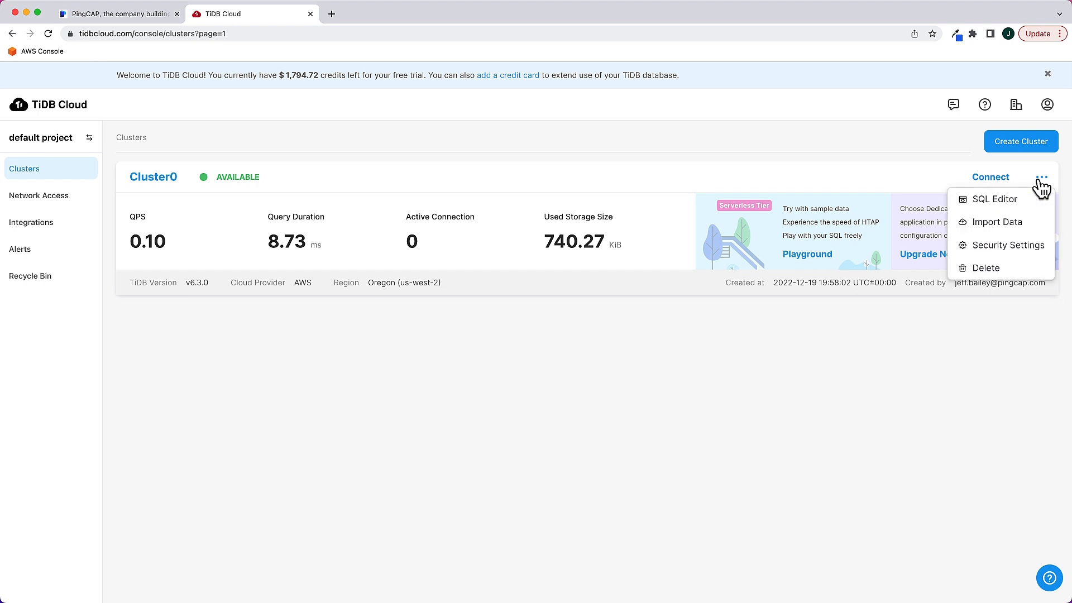
{"action": "left_click", "coordinate": [998, 205]}
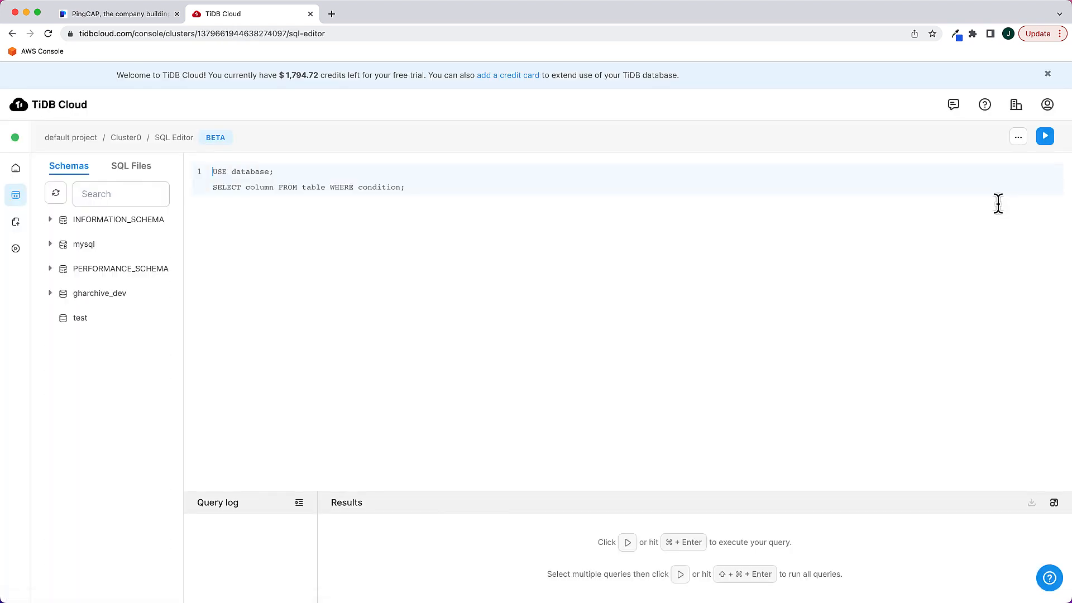
{"action": "left_click", "coordinate": [240, 173]}
{"action": "type", "text": "use "}
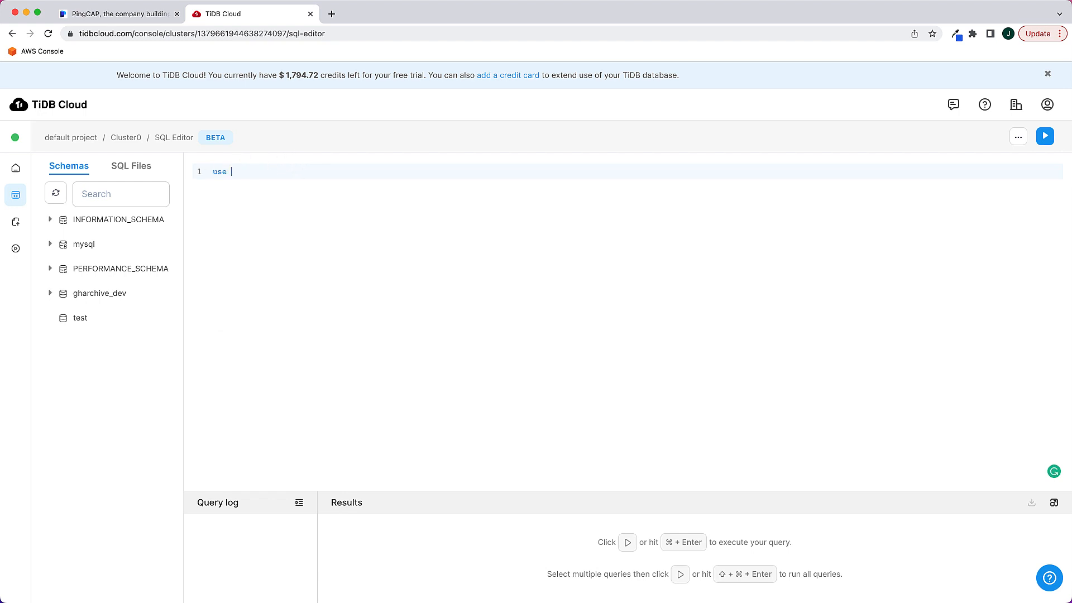
{"action": "type", "text": "gh"}
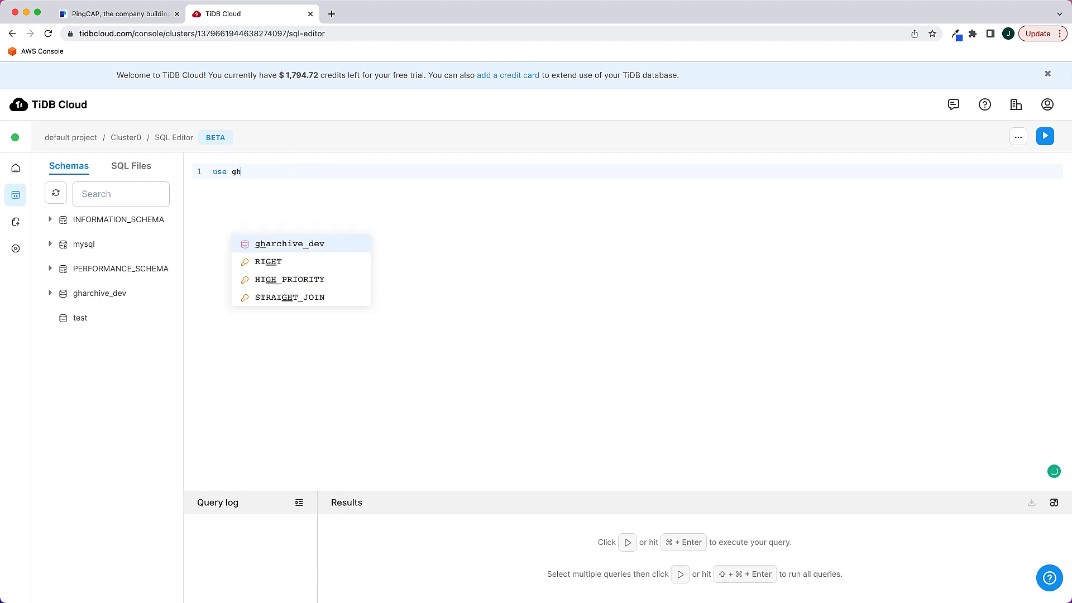
{"action": "left_click", "coordinate": [285, 246]}
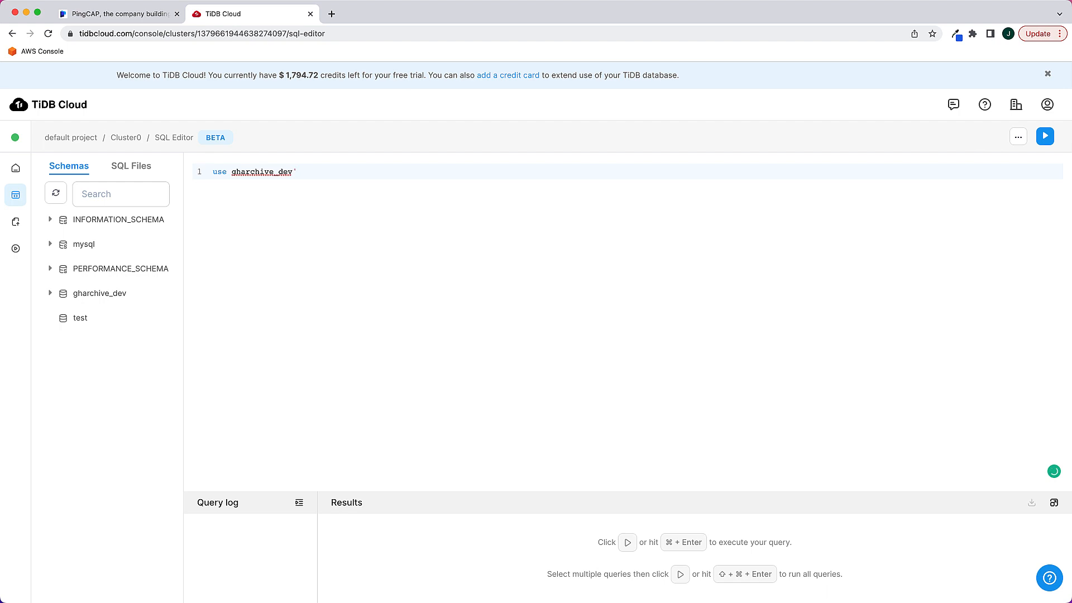
{"action": "type", "text": ";"}
{"action": "key", "text": "Return"}
{"action": "type", "text": "show"}
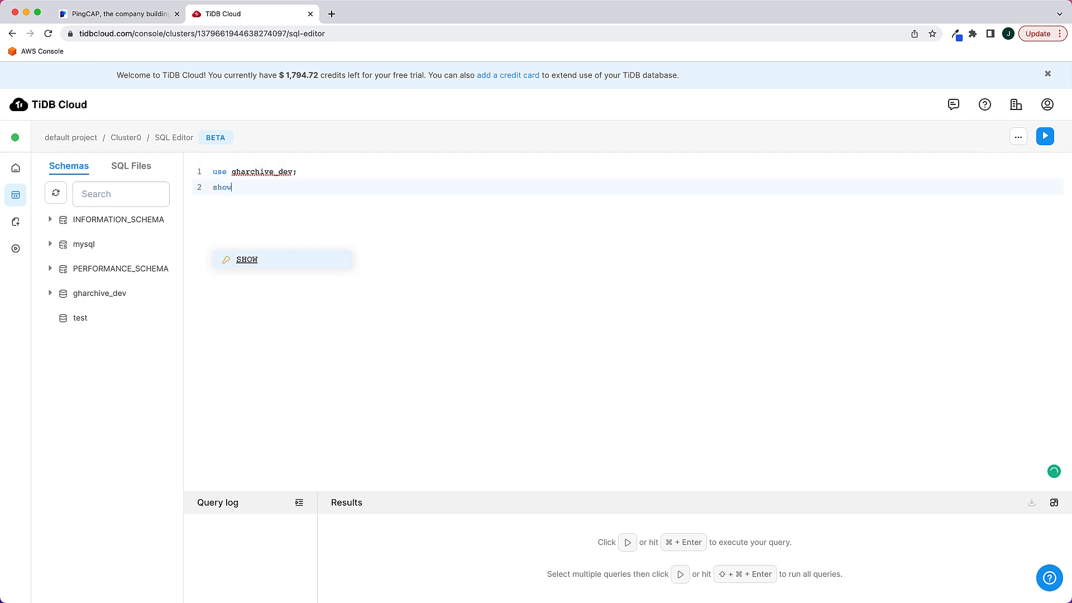
{"action": "type", "text": " tables;"}
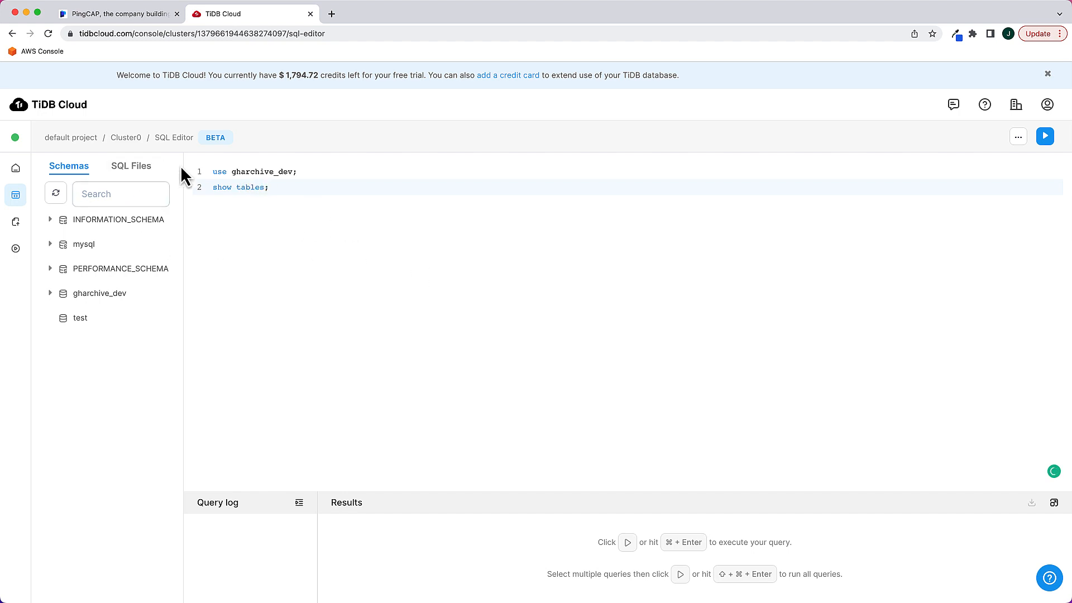
Run the "use gharchive_dev;" statement on its own, followed by the "show tables;" statement
{"action": "left_click_drag", "start_coordinate": [210, 174], "coordinate": [306, 195]}
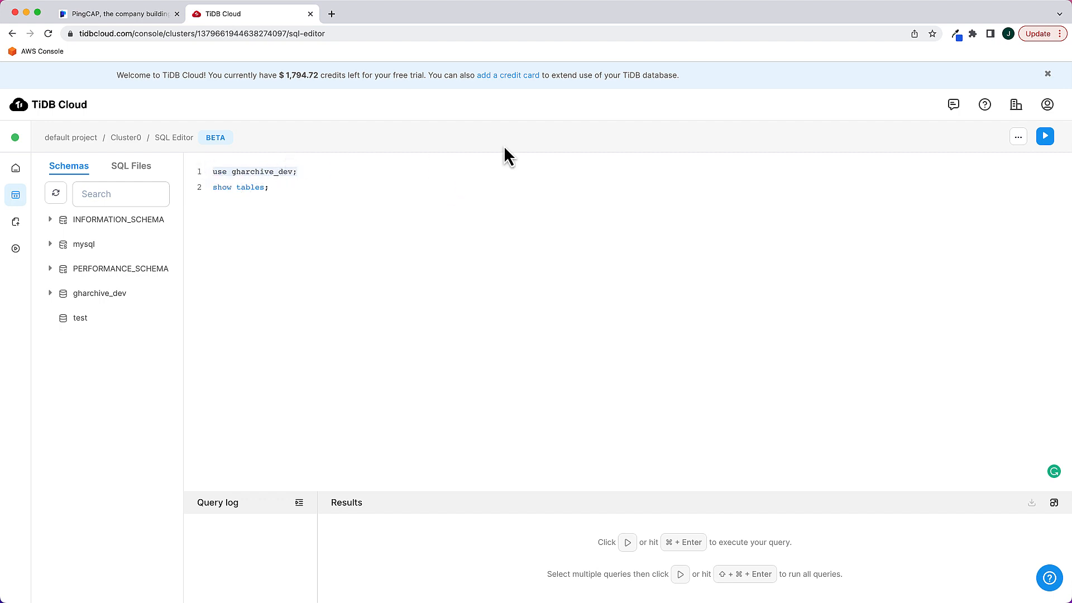
{"action": "left_click", "coordinate": [1043, 136]}
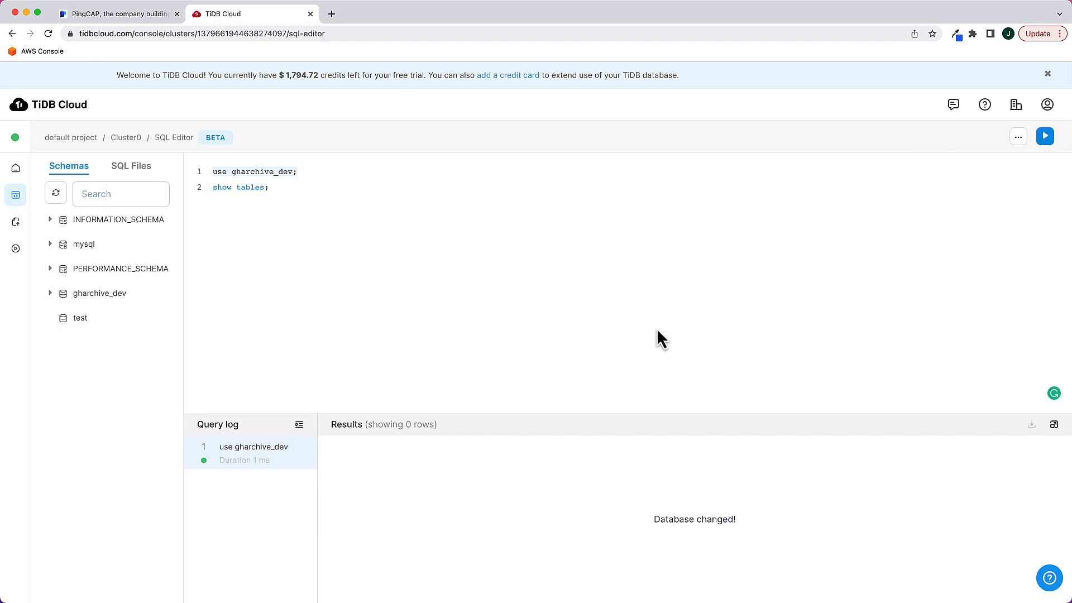
{"action": "left_click", "coordinate": [214, 190]}
{"action": "left_click_drag", "start_coordinate": [213, 190], "coordinate": [260, 191]}
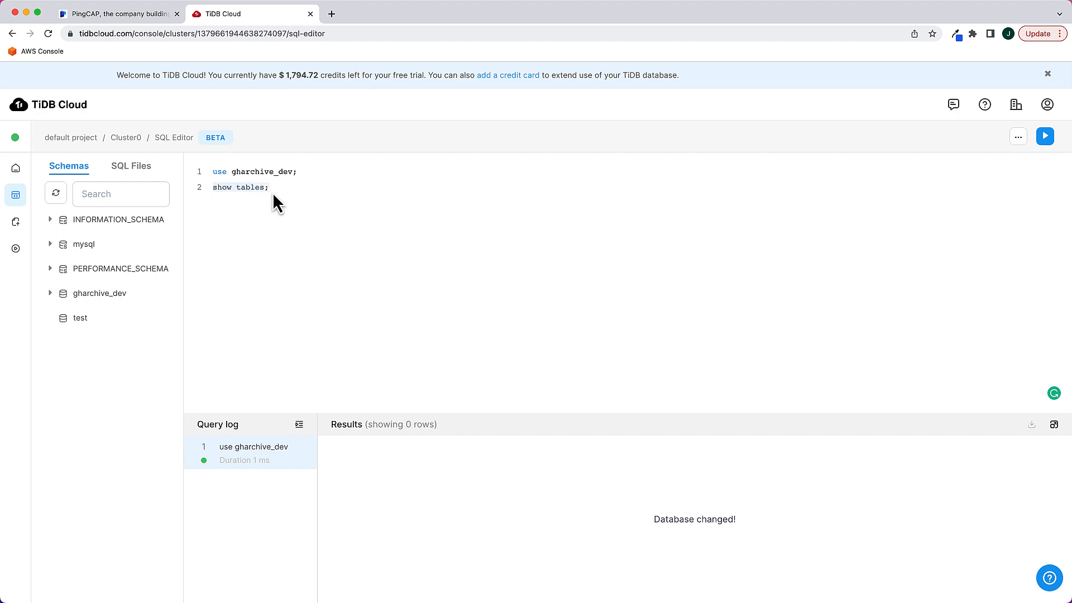
{"action": "left_click", "coordinate": [1043, 139]}
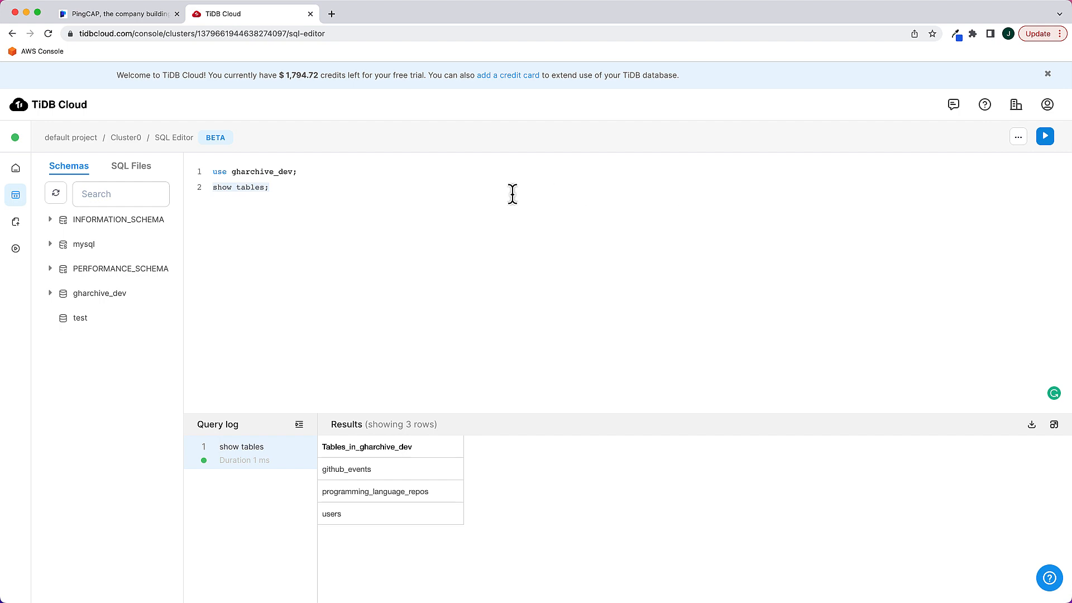
Return to the default project's cluster list and delete Cluster0, entering its name as confirmation
{"action": "left_click", "coordinate": [87, 140]}
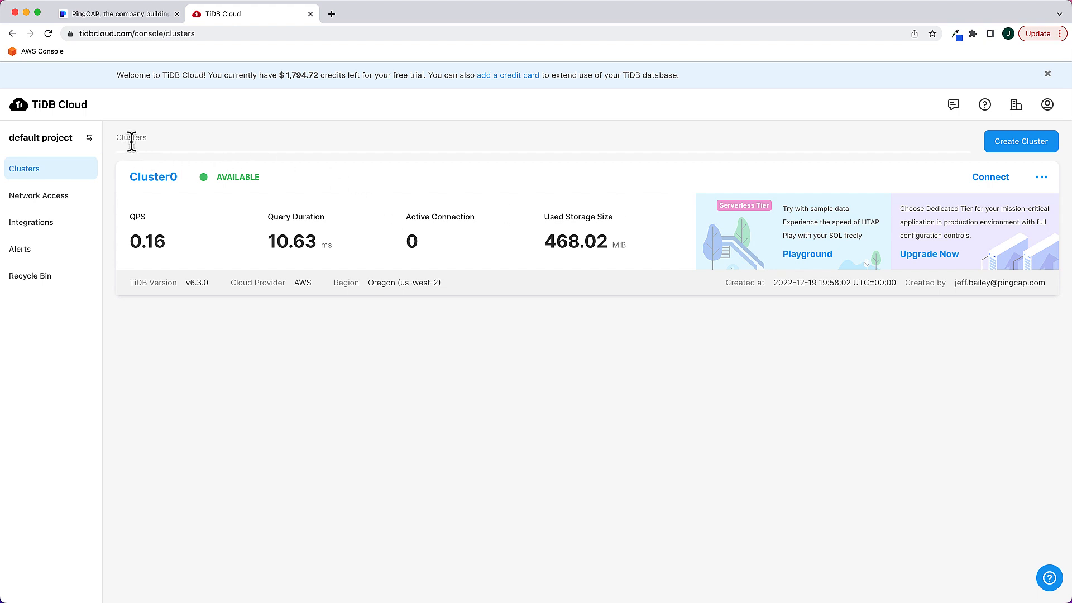
{"action": "left_click", "coordinate": [1041, 179]}
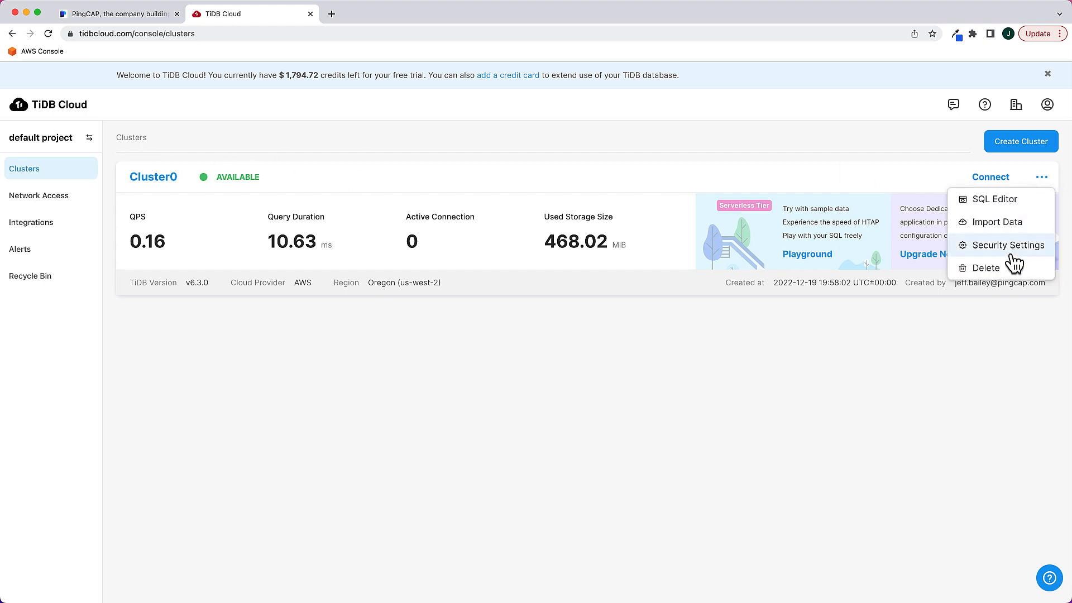
{"action": "left_click", "coordinate": [998, 269]}
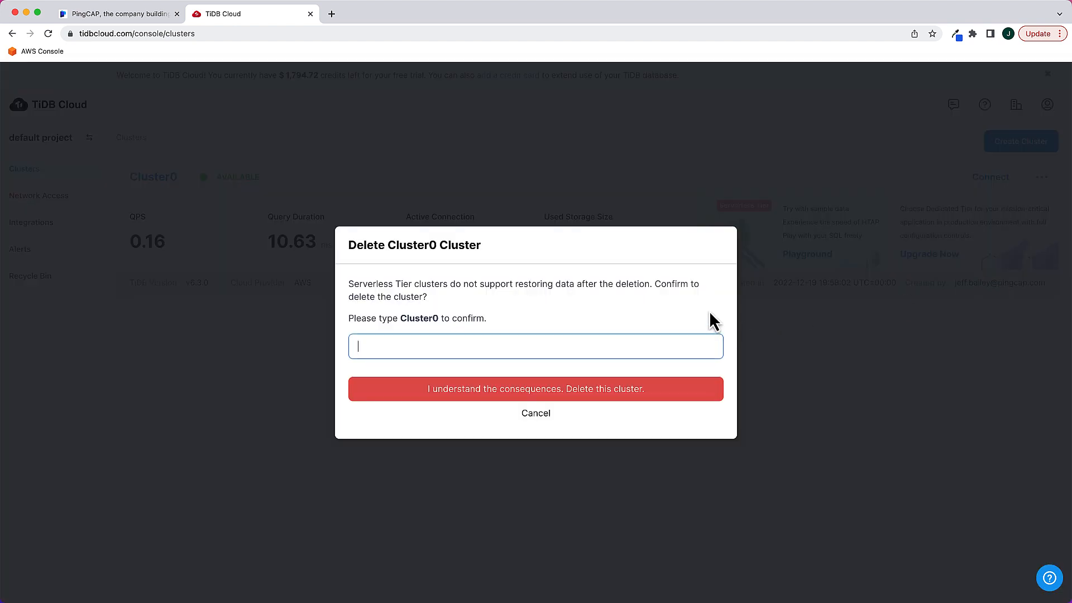
{"action": "type", "text": "Clust"}
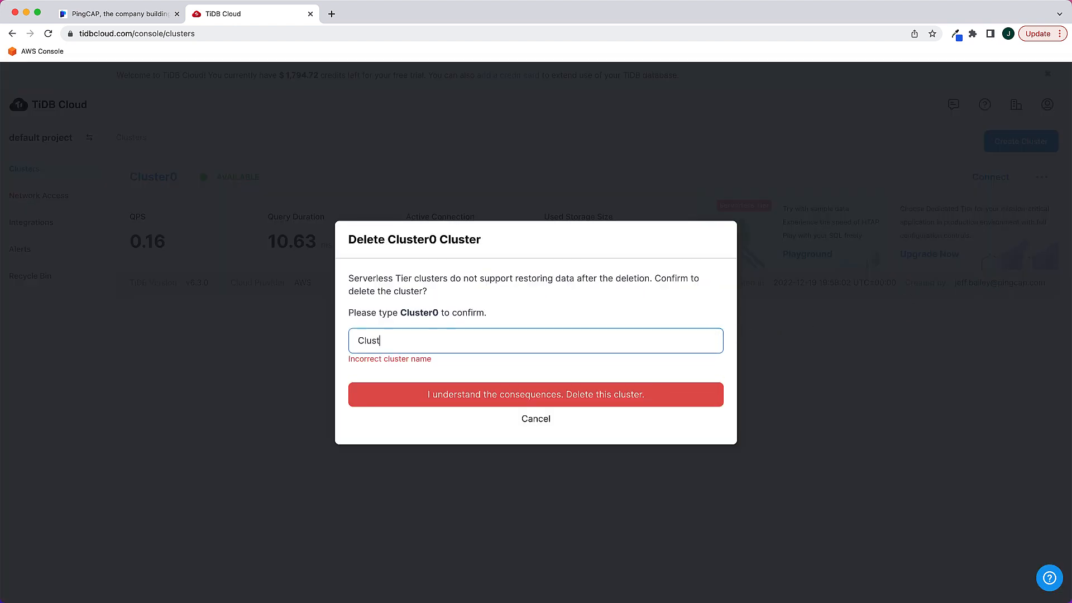
{"action": "type", "text": "er0"}
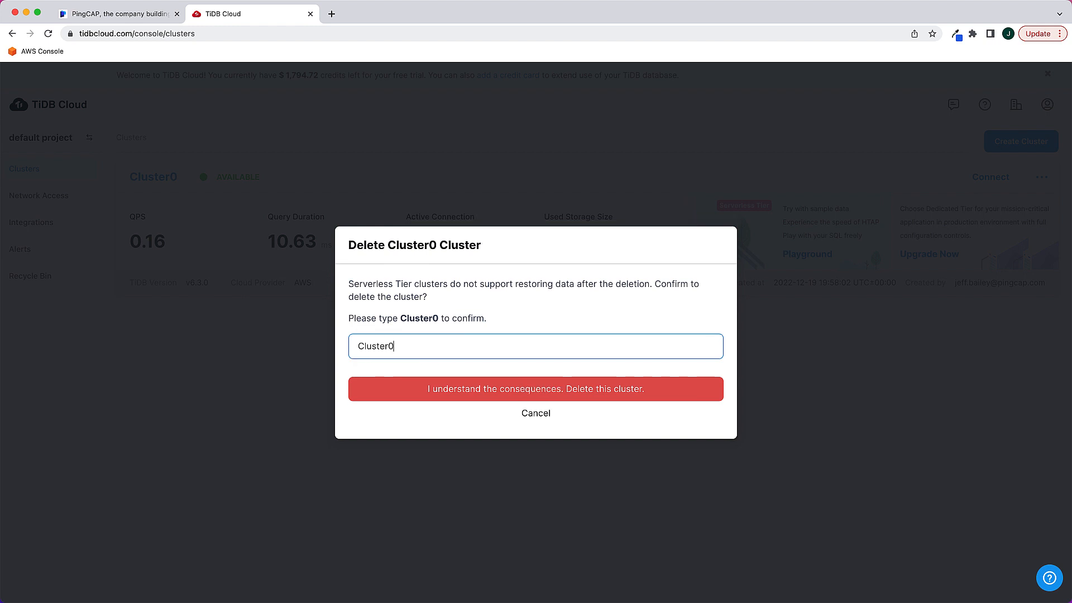
{"action": "left_click", "coordinate": [659, 391]}
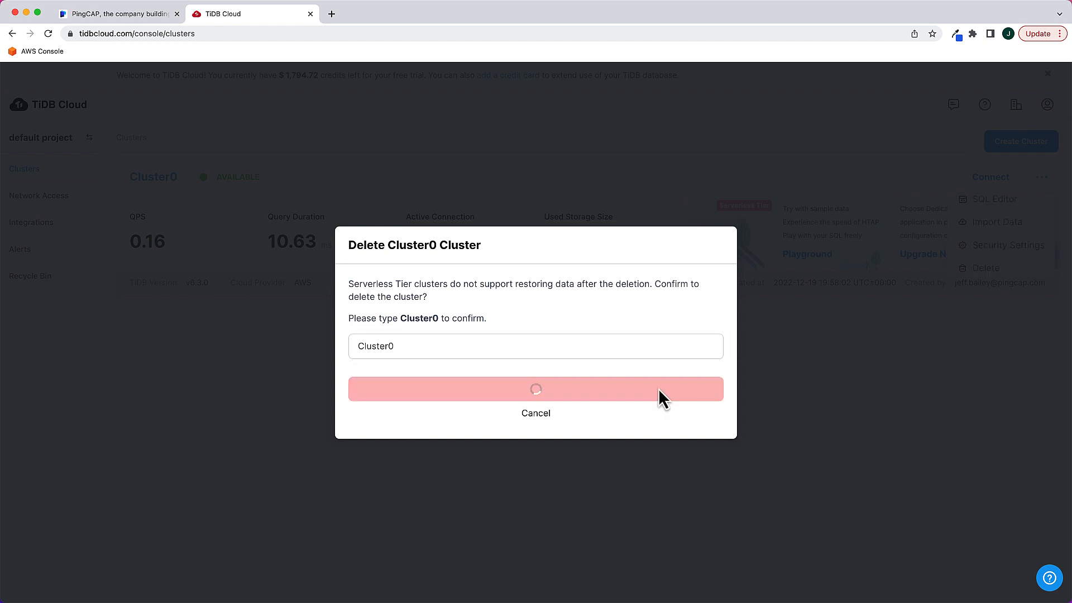